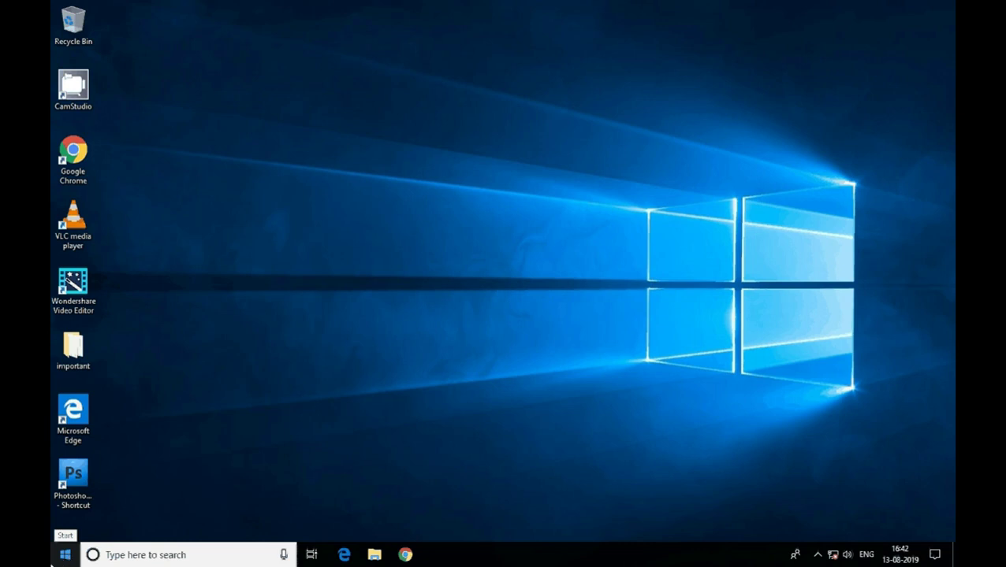
right_click(66, 559)
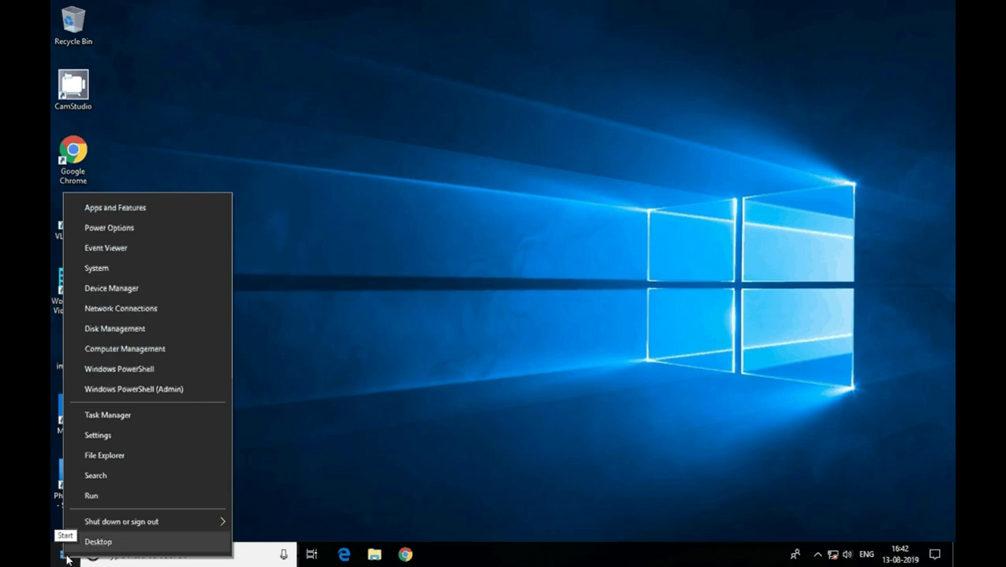
click(112, 439)
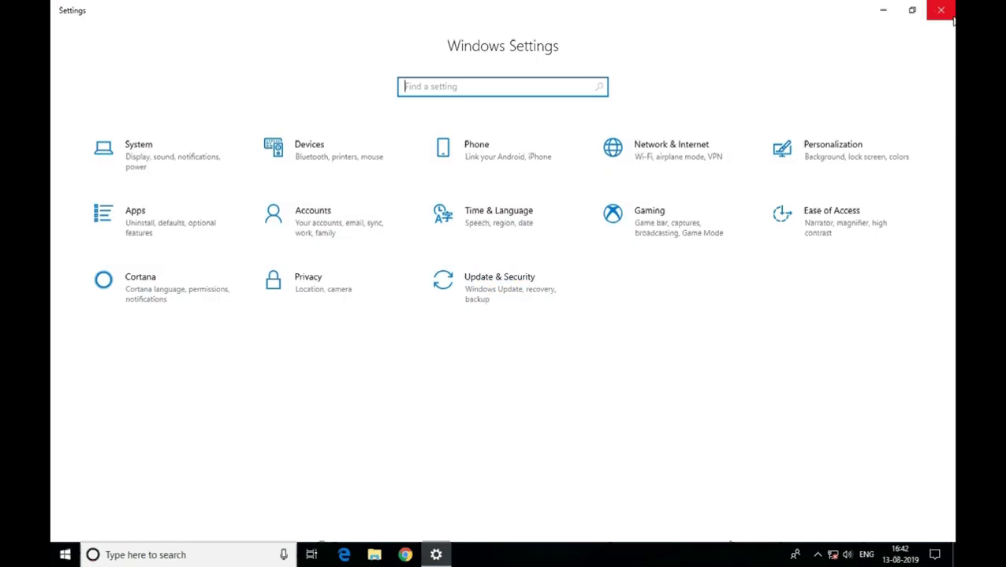
click(942, 9)
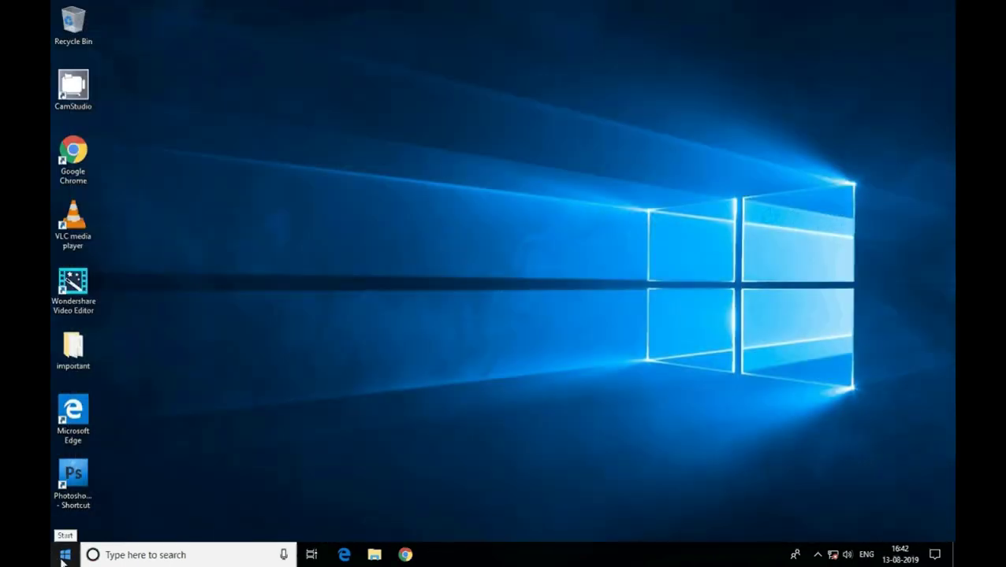
- Open Windows Settings from the list of installed apps
click(63, 556)
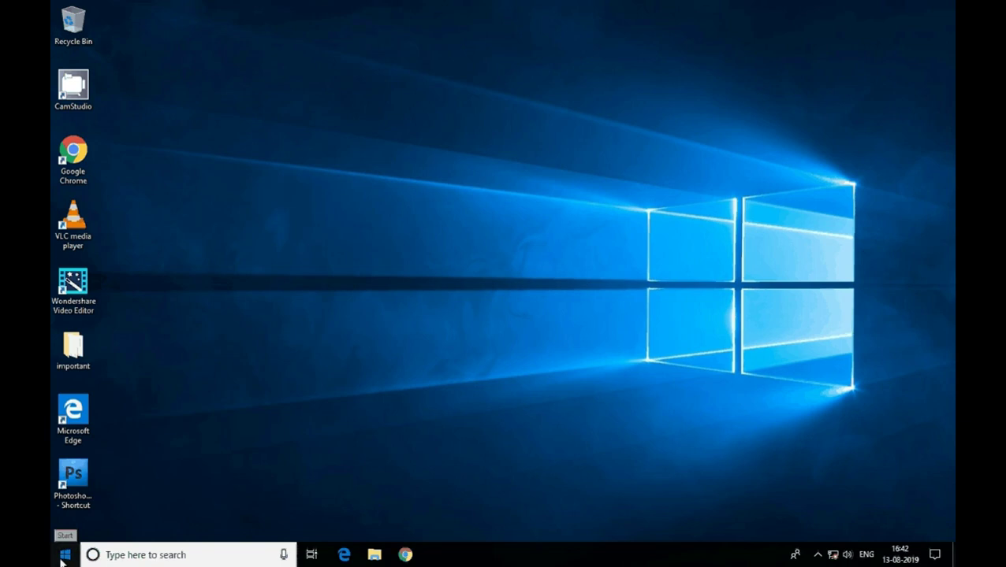
click(63, 557)
scroll(159, 294, down, 3)
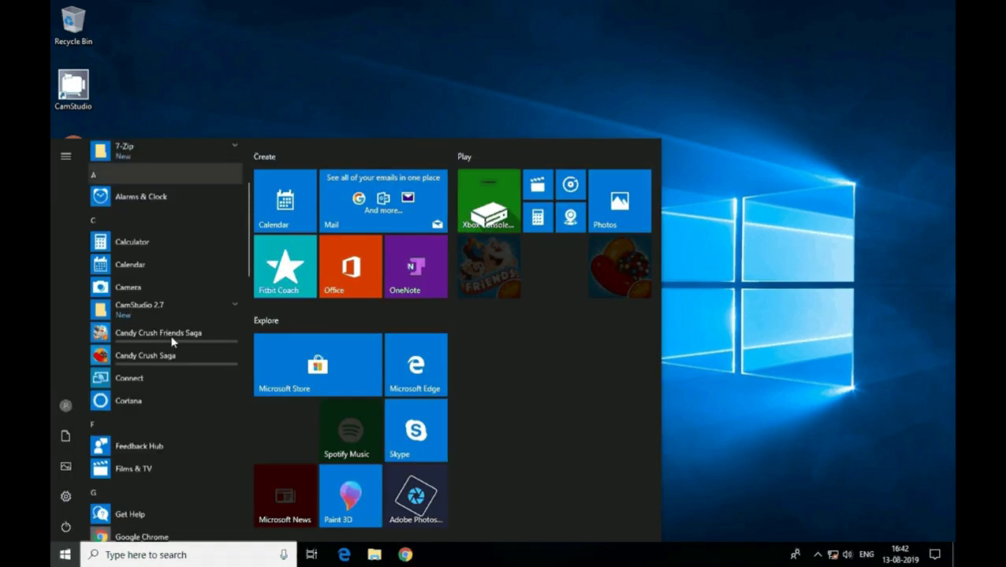
scroll(171, 340, down, 4)
scroll(171, 340, down, 4)
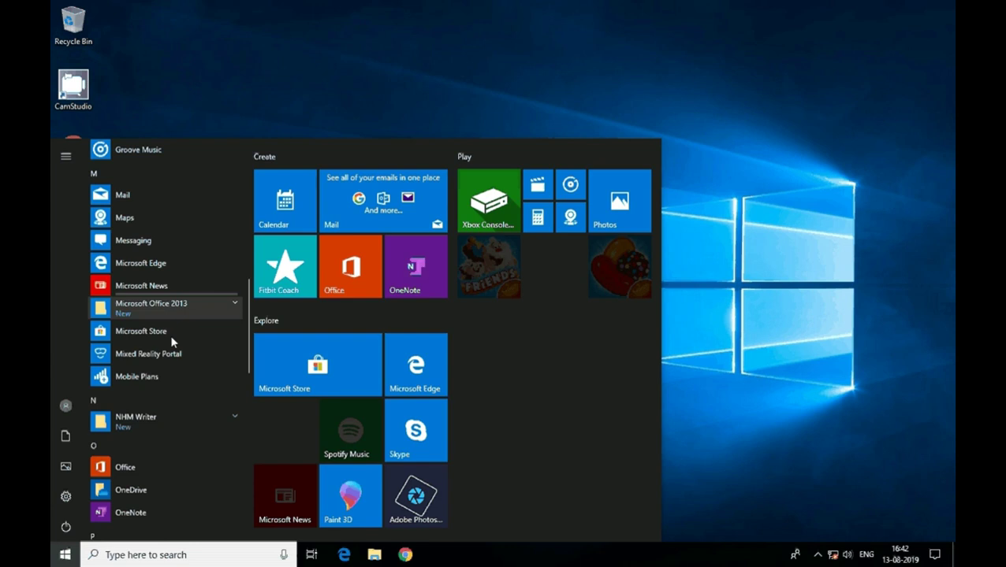
scroll(171, 341, down, 4)
scroll(158, 324, down, 2)
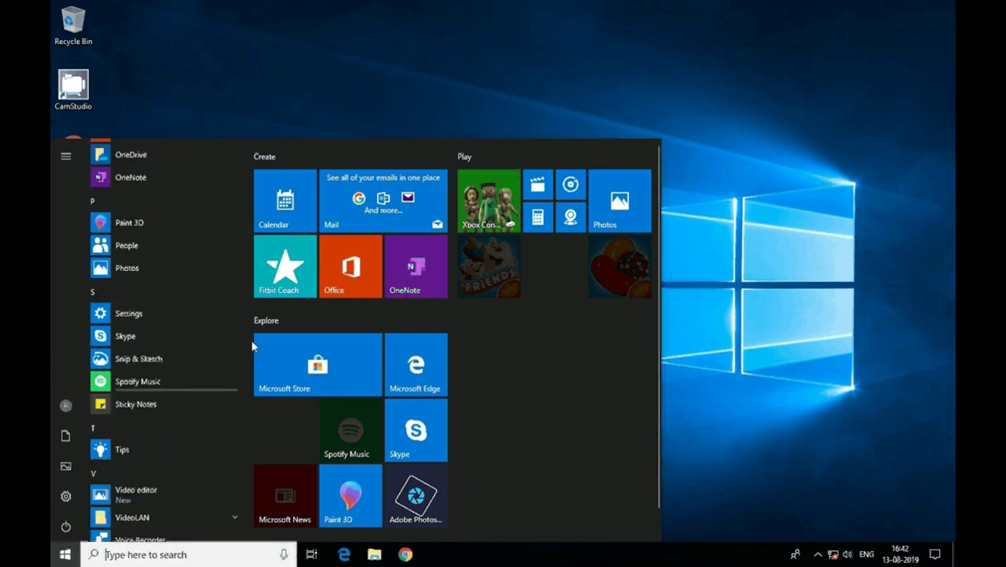
click(129, 315)
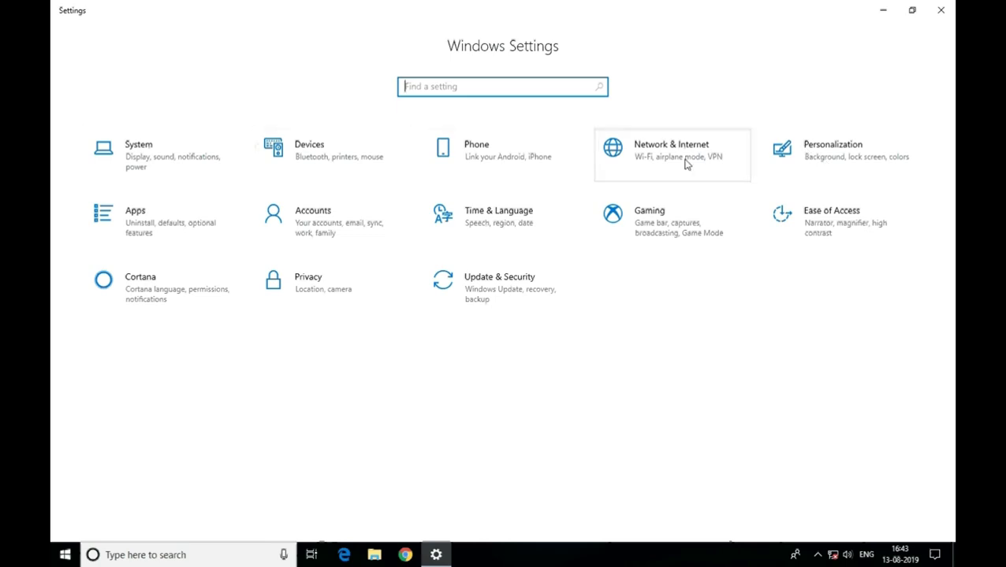
- Open the desktop icon settings from the Themes page of Personalization and move the dialog clear of the page's edge
click(830, 162)
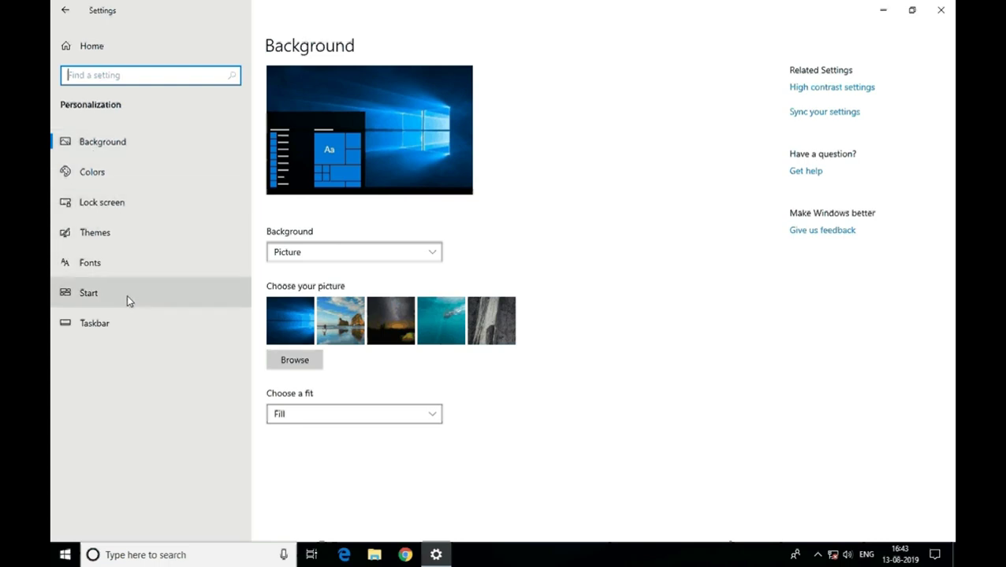
click(135, 233)
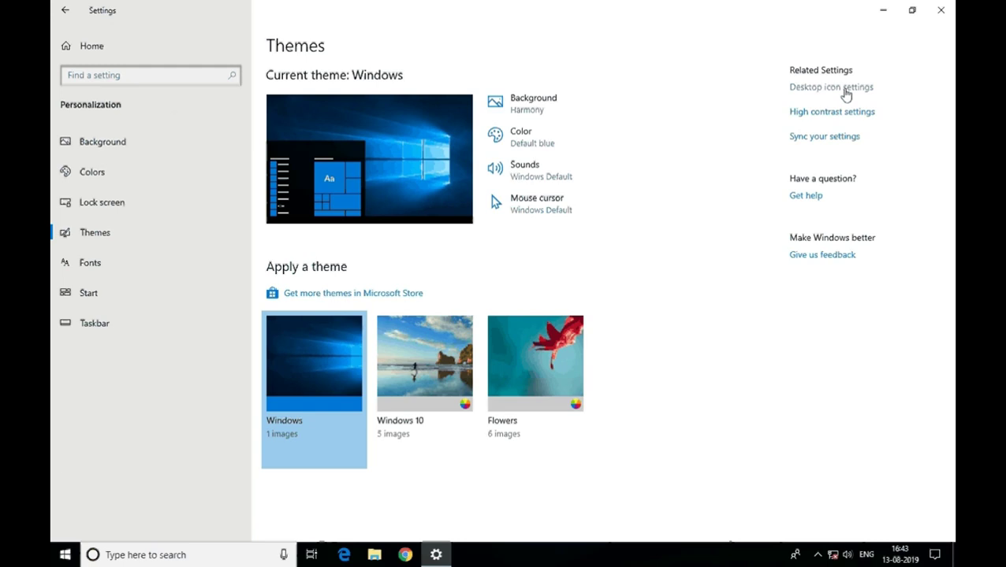
click(845, 95)
drag(296, 136, 503, 72)
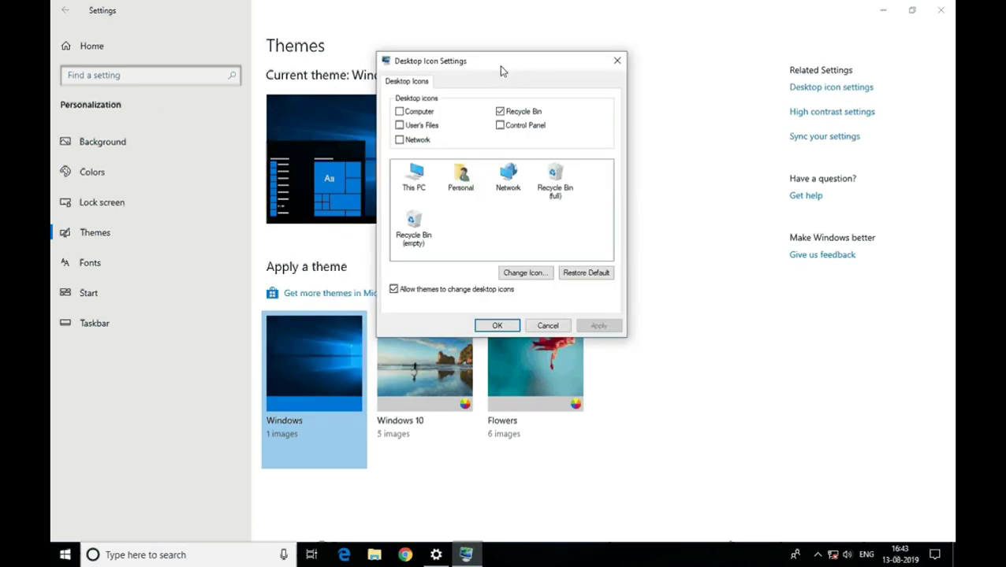
- Enable the Computer, User's Files and Network desktop icons, apply the change with Settings minimized, and close the dialog
click(399, 112)
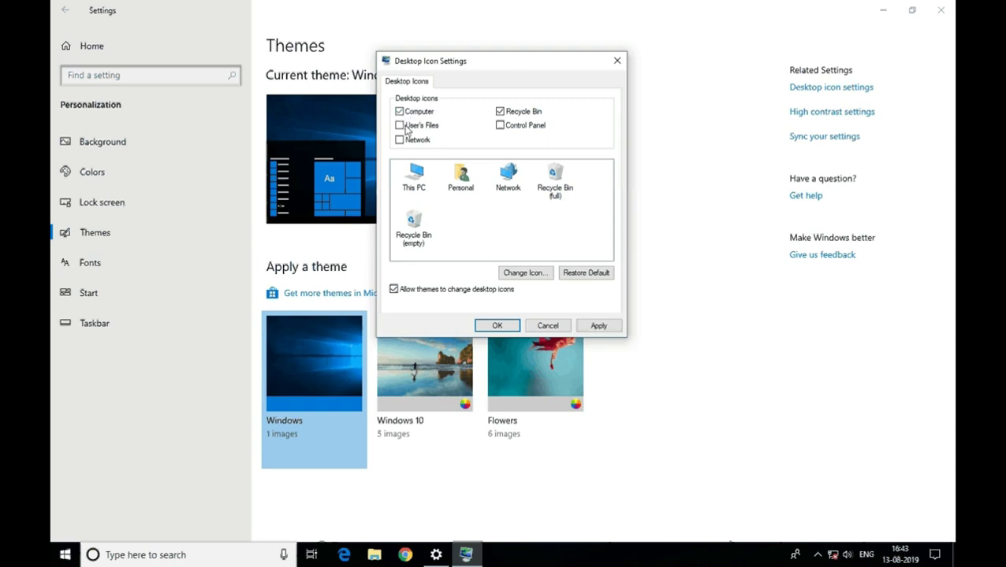
click(400, 126)
click(399, 140)
click(598, 326)
click(616, 60)
click(891, 13)
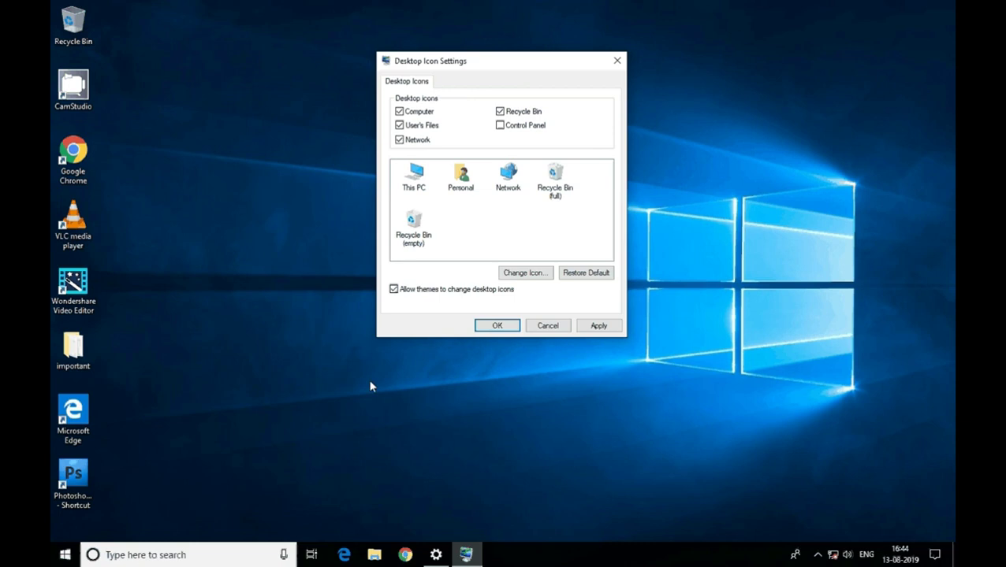
click(595, 328)
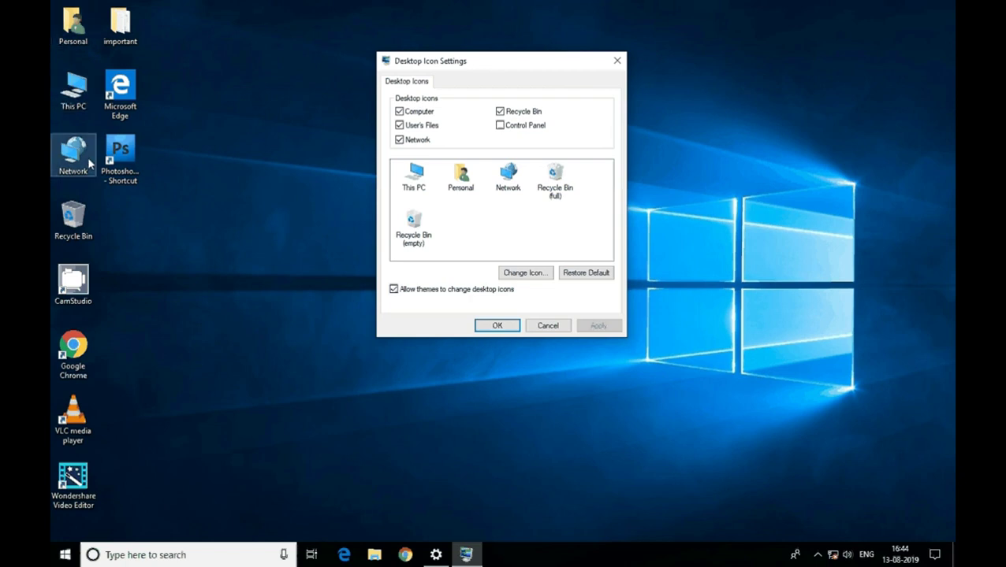
click(497, 326)
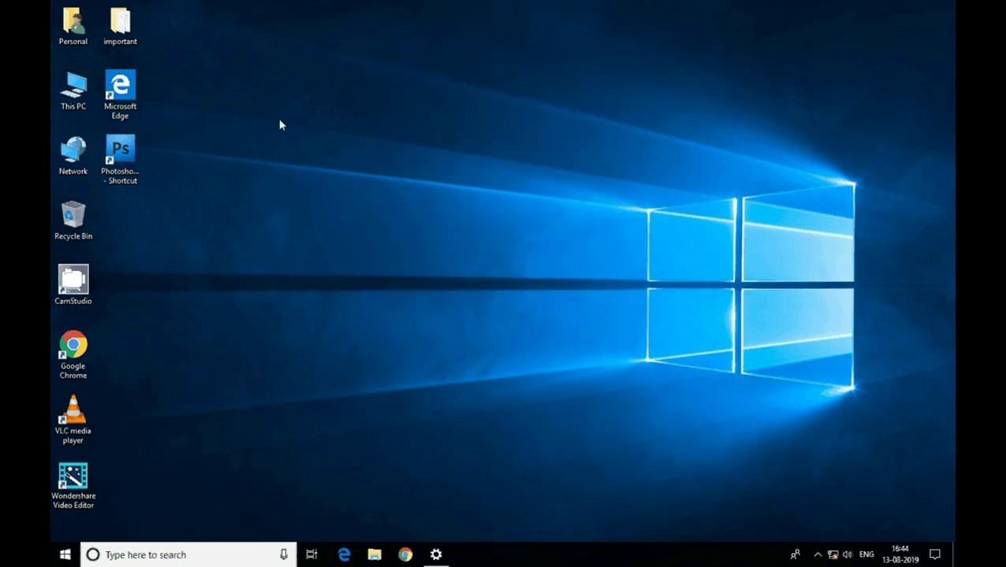
right_click(280, 124)
click(338, 141)
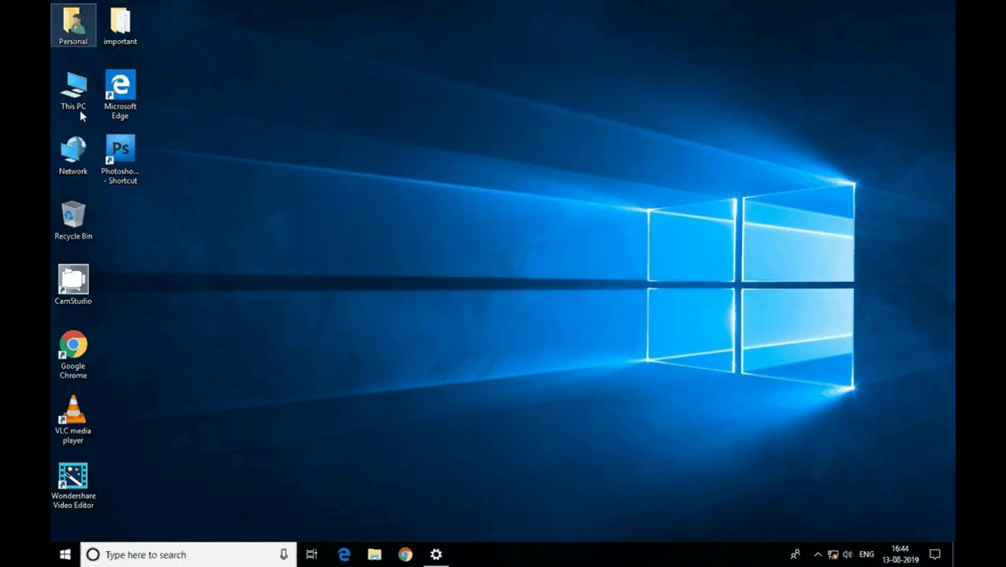
click(354, 203)
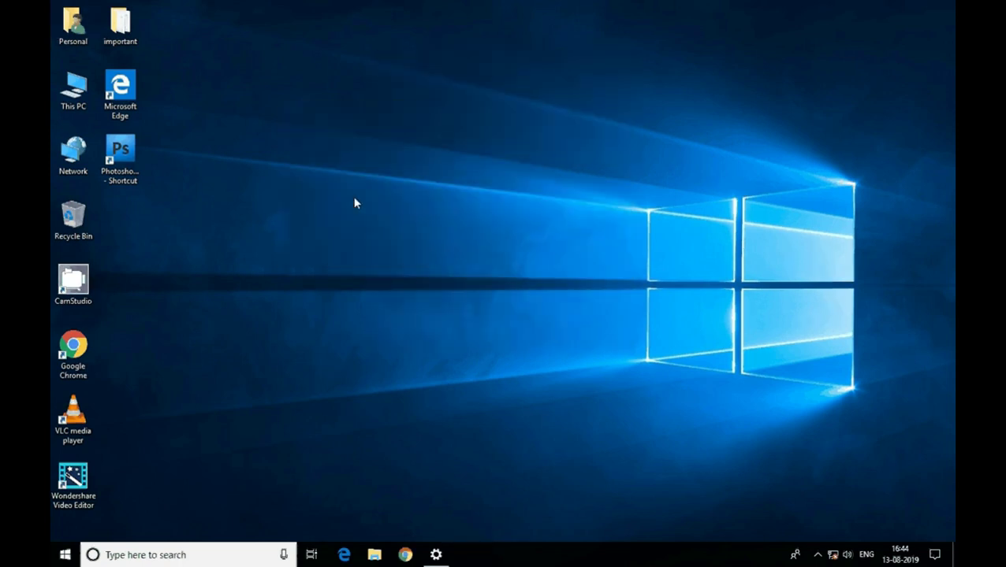
click(63, 555)
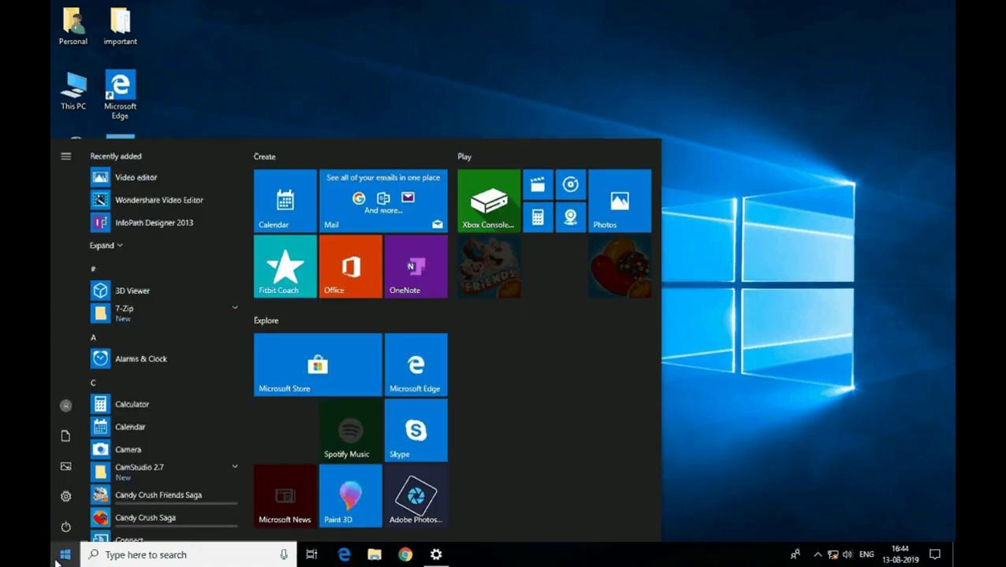
scroll(176, 426, down, 3)
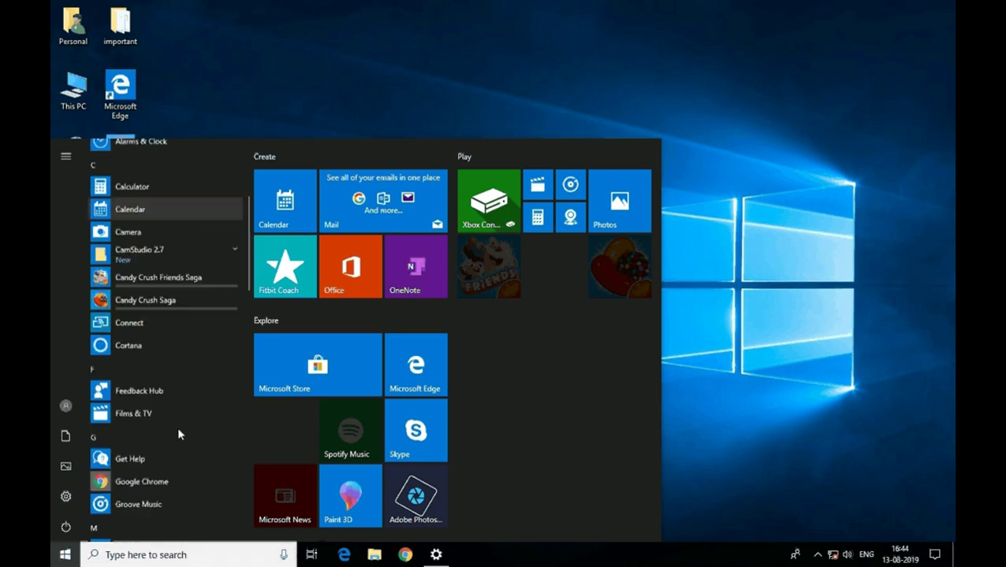
scroll(177, 426, down, 3)
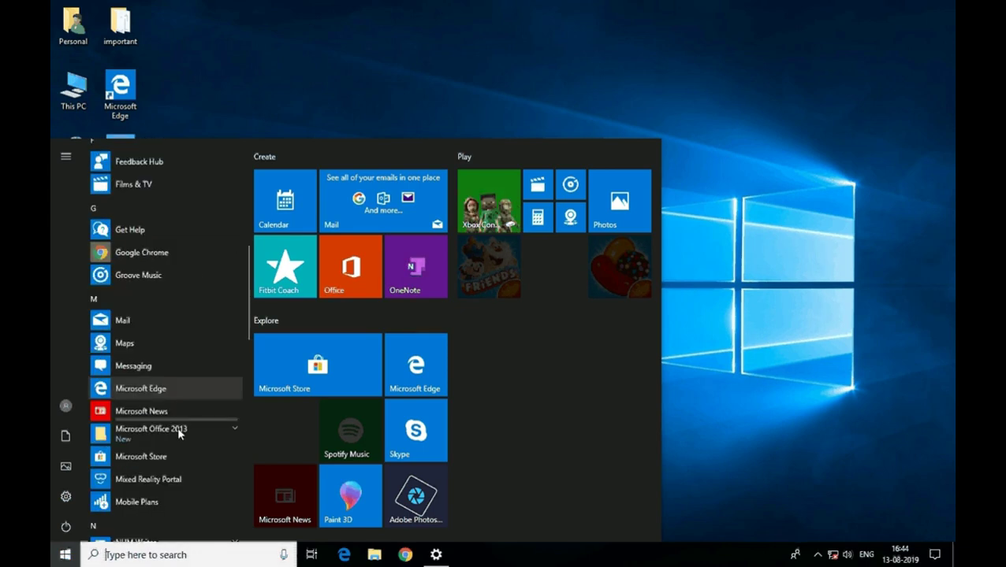
scroll(176, 427, down, 3)
click(157, 333)
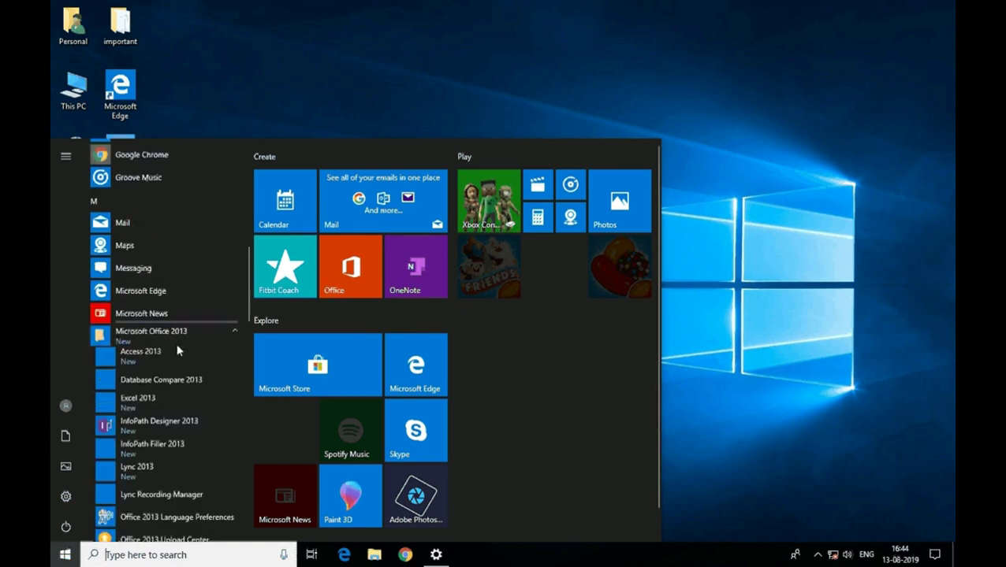
click(63, 555)
- Expand the Microsoft Office 2013 folder in the list of installed apps
click(63, 555)
scroll(164, 345, down, 3)
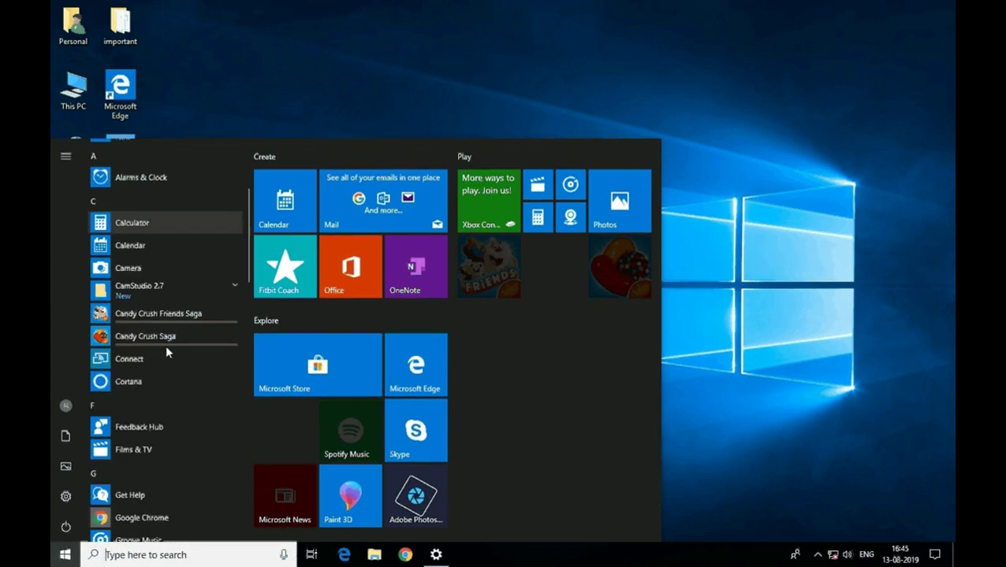
scroll(166, 347, down, 3)
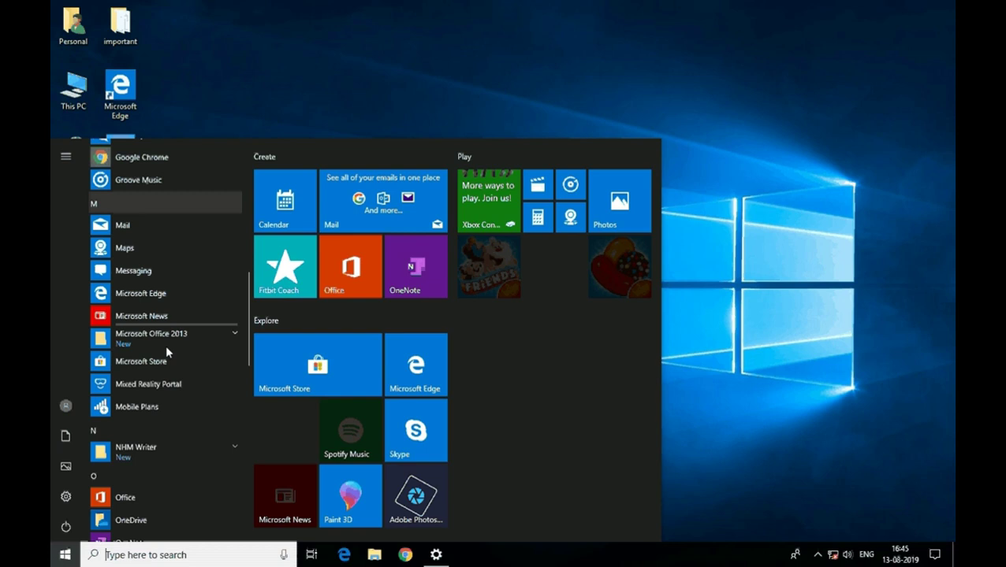
click(193, 337)
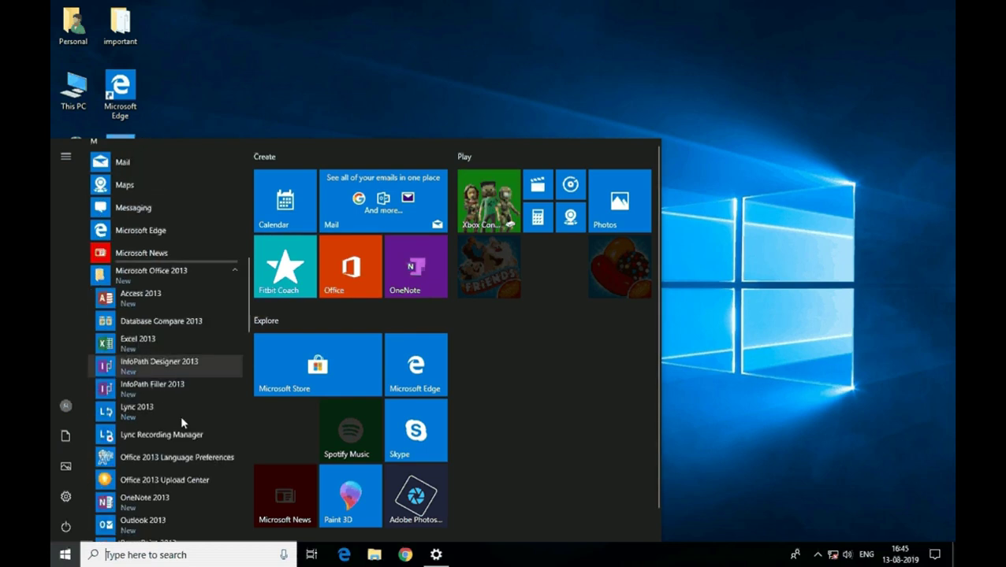
- Examine the additional options offered for the Excel 2013 entry, then dismiss them
click(110, 353)
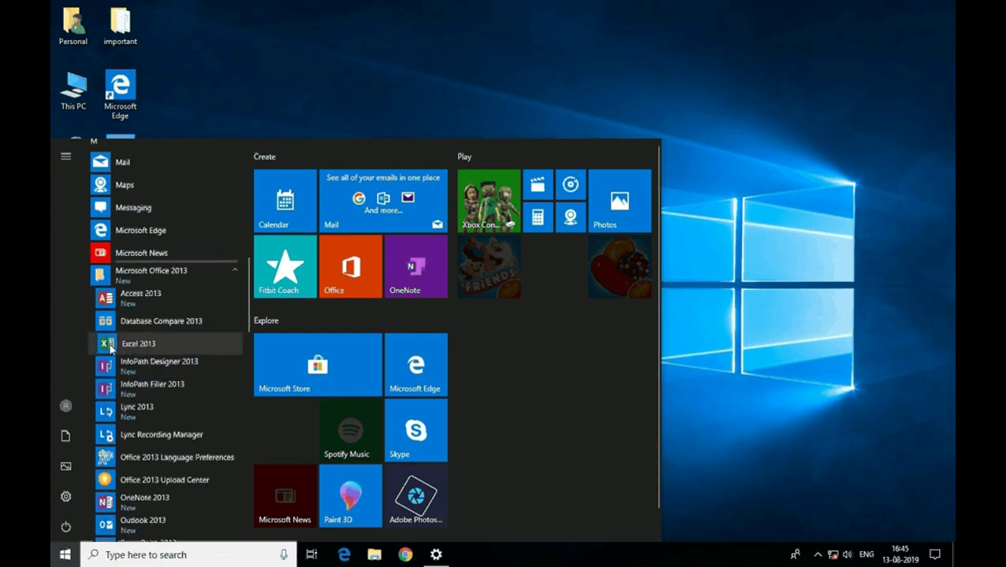
right_click(111, 348)
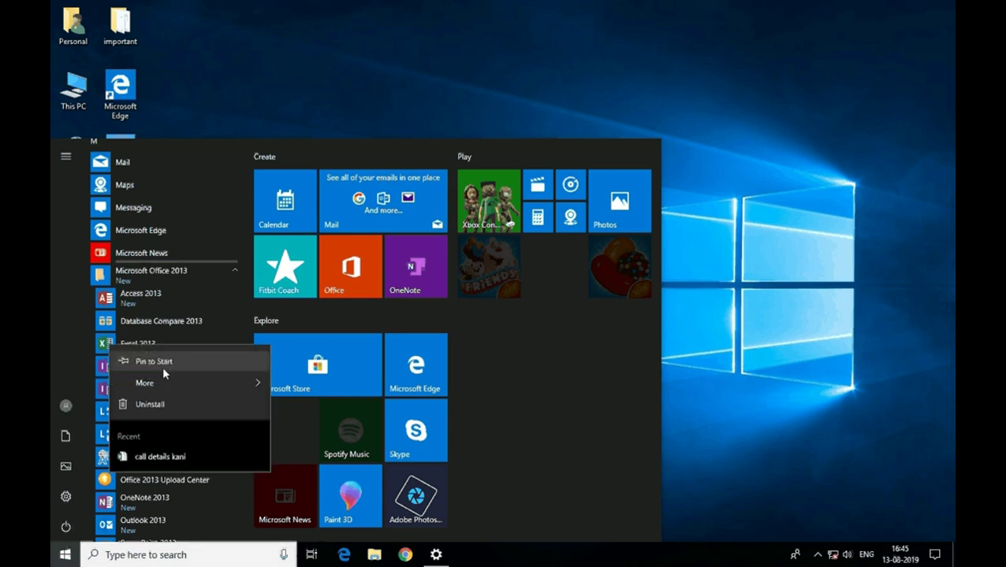
mouse_move(168, 384)
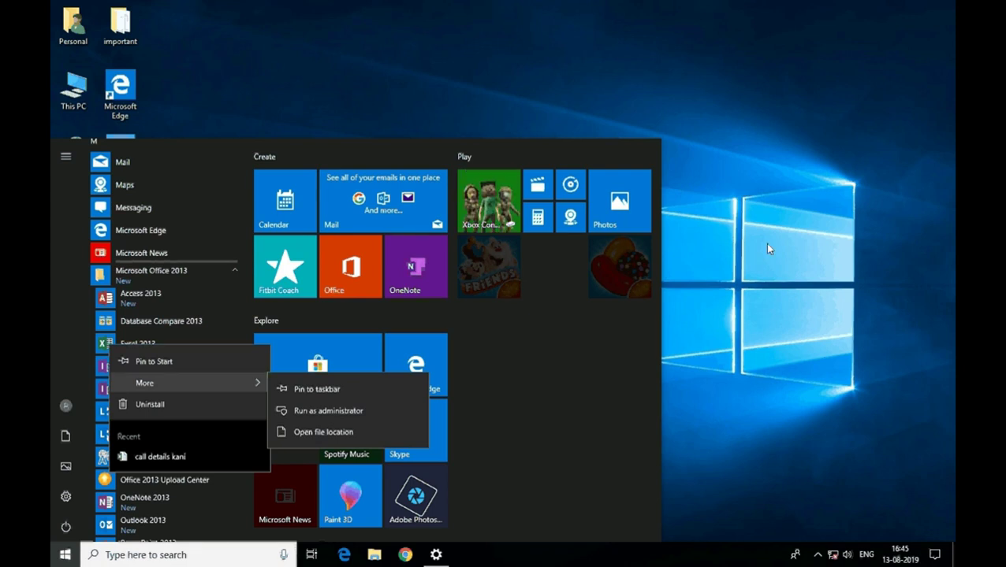
click(164, 228)
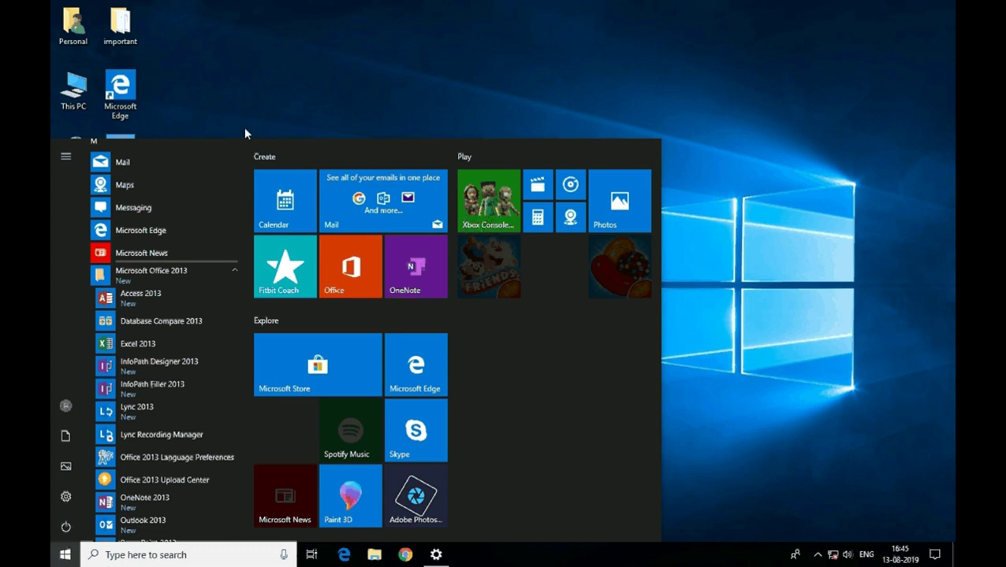
- Create a desktop shortcut for Excel 2013 from its entry in the app list
click(124, 349)
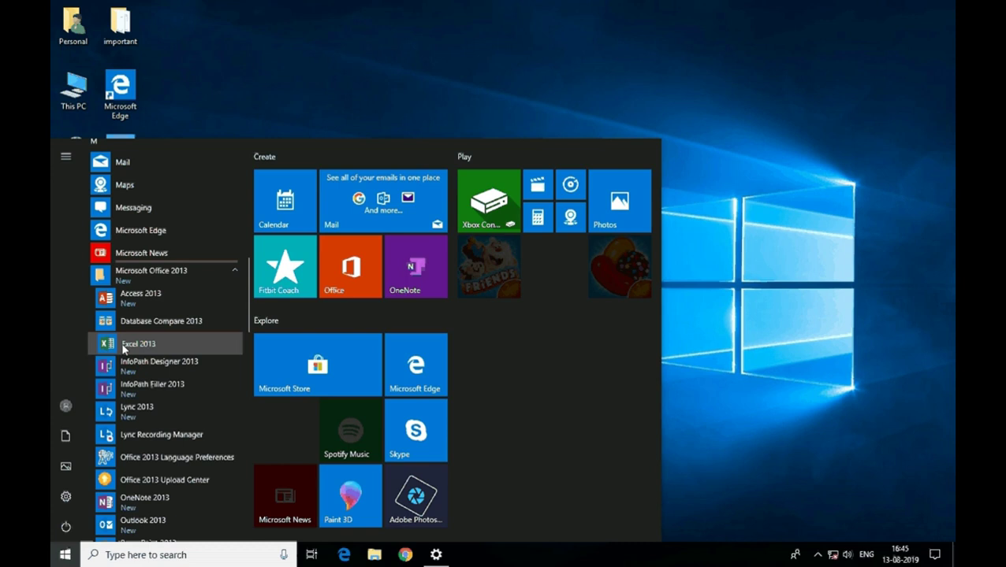
drag(215, 81, 209, 89)
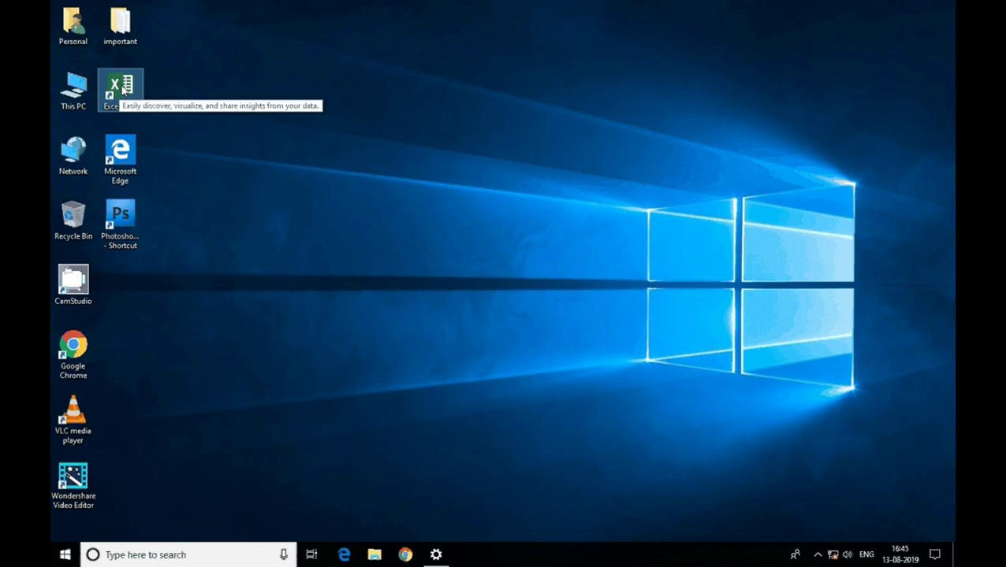
- Create a desktop shortcut for Word 2013 from the Microsoft Office 2013 folder in the app list
key(super)
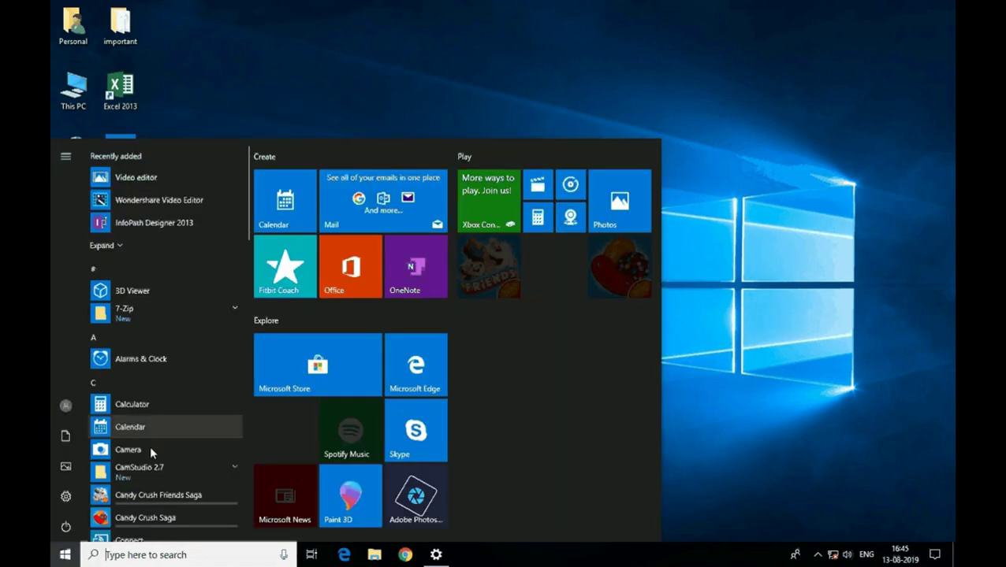
scroll(151, 449, down, 4)
scroll(150, 446, down, 4)
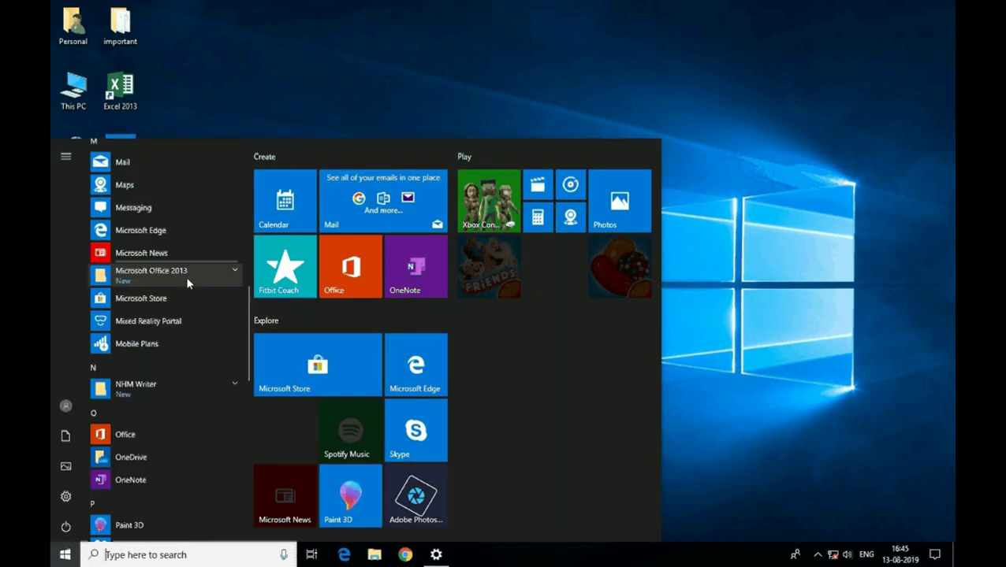
click(186, 279)
scroll(157, 384, down, 3)
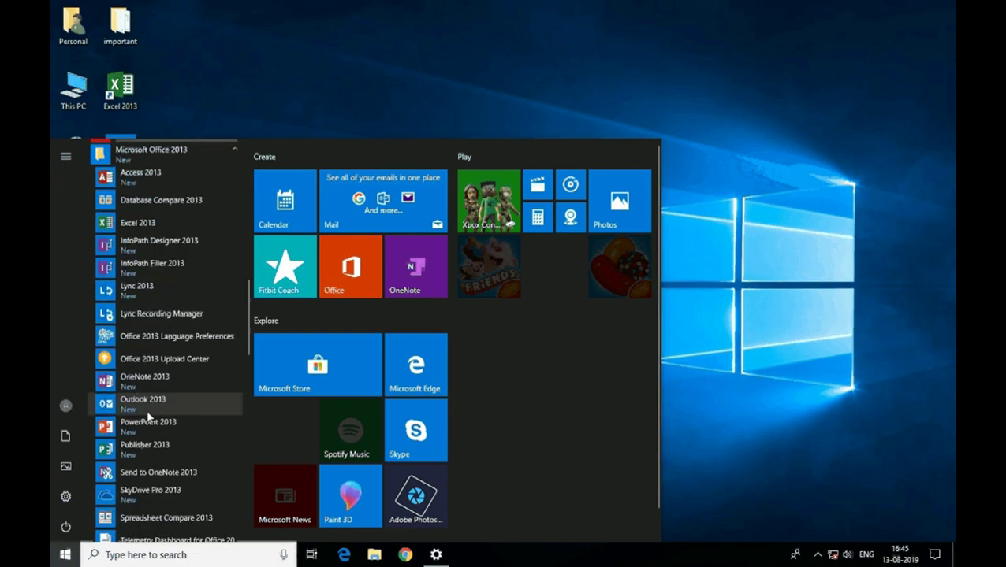
scroll(147, 416, down, 3)
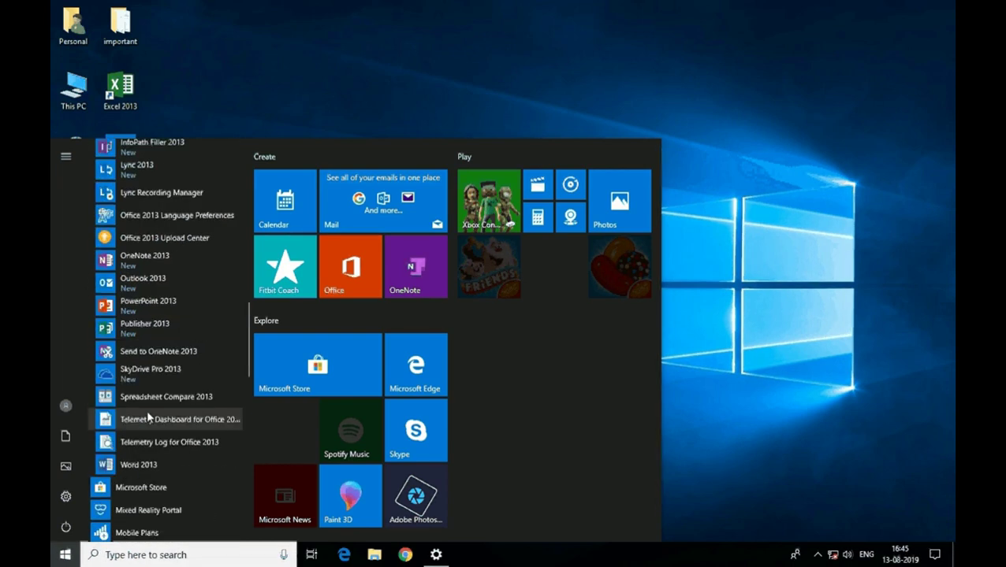
drag(127, 464, 126, 153)
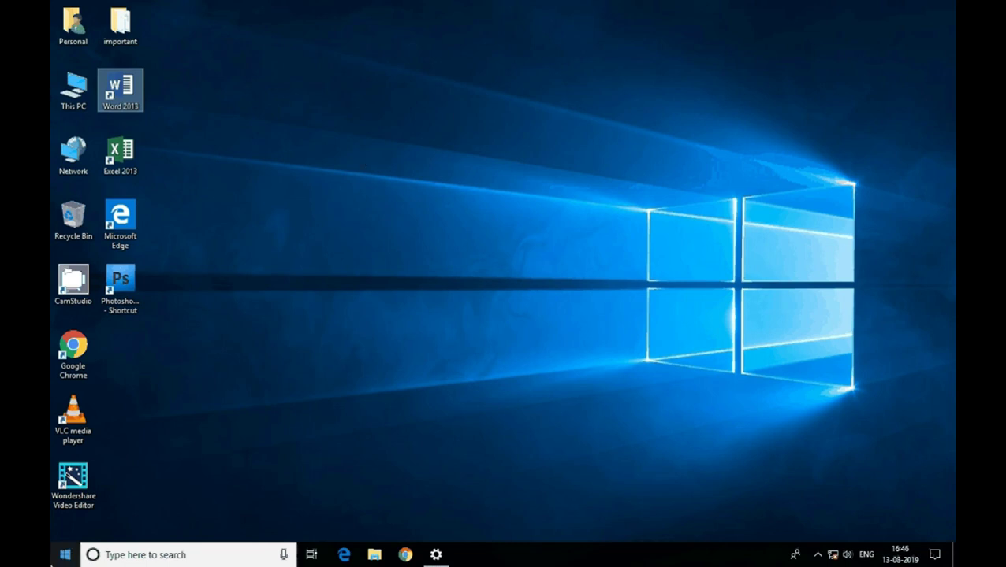
- Open the file location of PowerPoint 2013 from the Microsoft Office 2013 folder in the installed apps list
click(55, 559)
scroll(191, 359, down, 4)
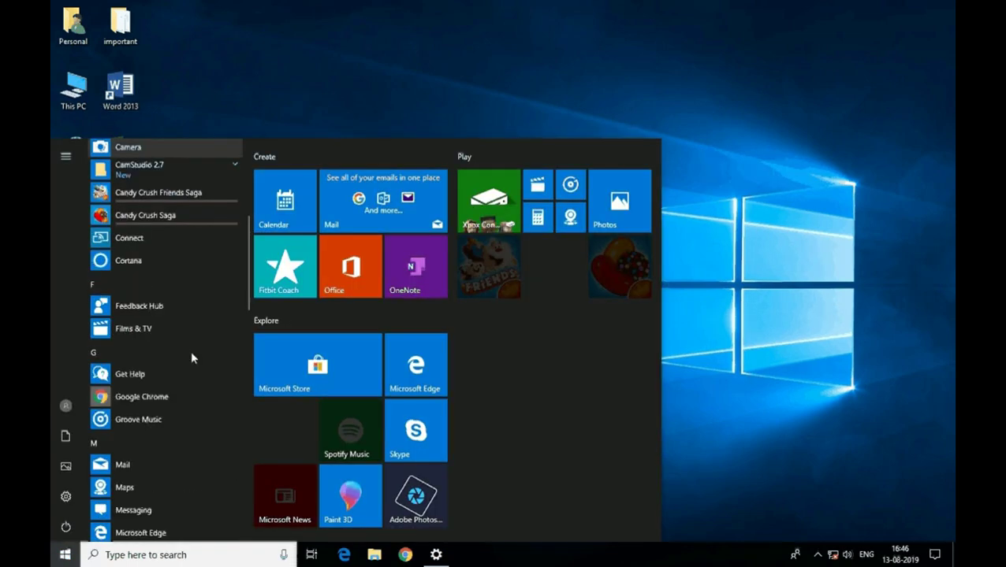
scroll(191, 356, down, 4)
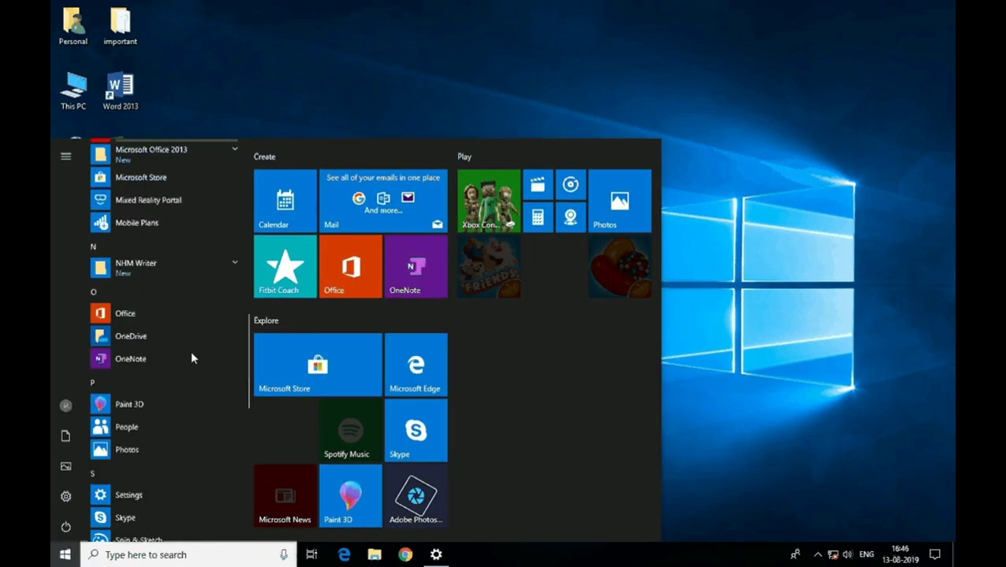
click(193, 276)
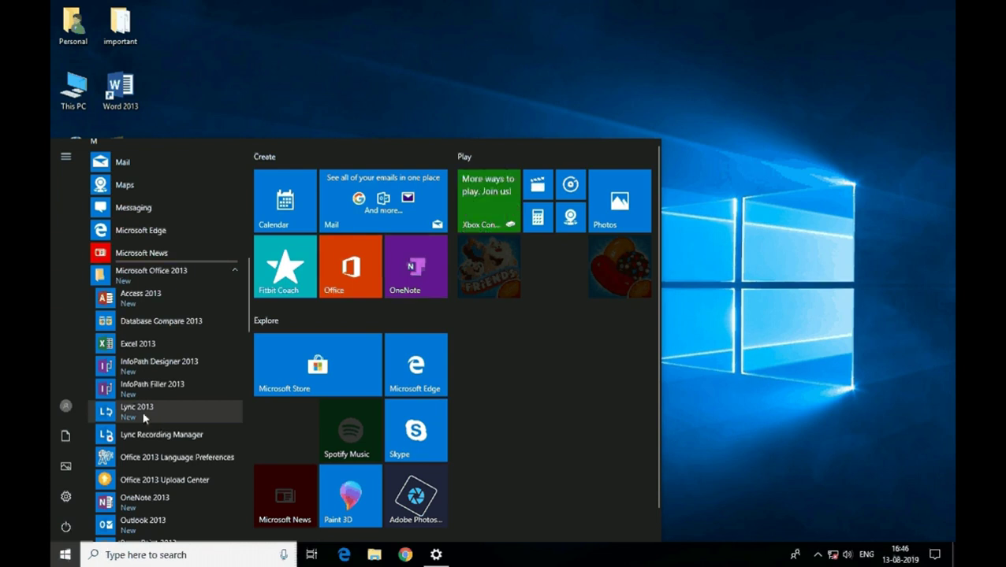
scroll(144, 418, down, 3)
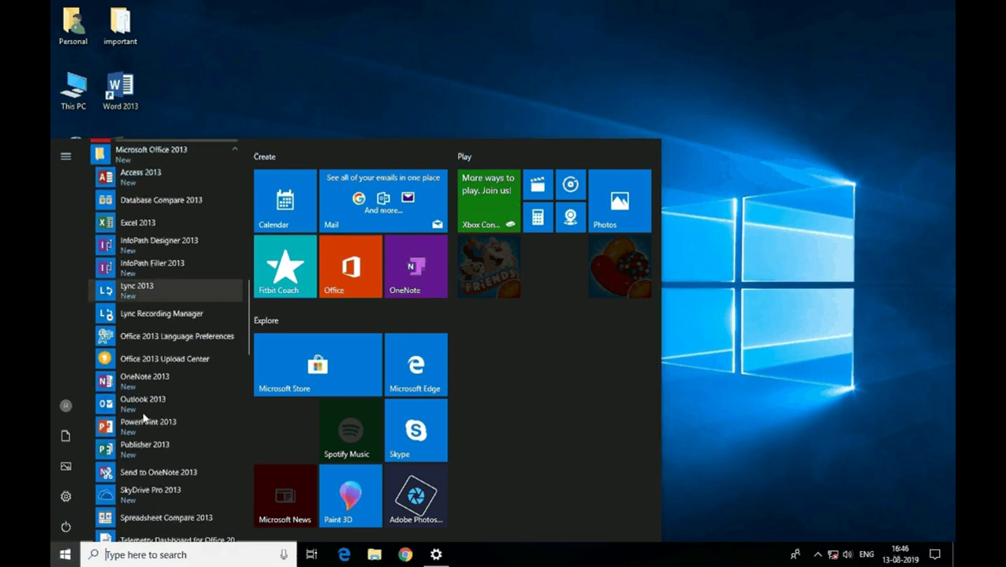
click(146, 432)
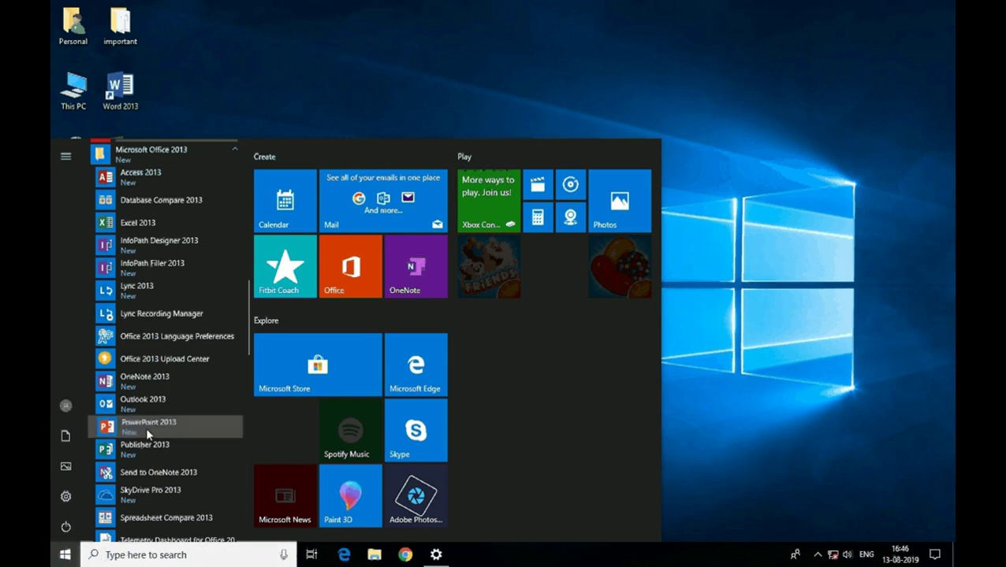
right_click(146, 427)
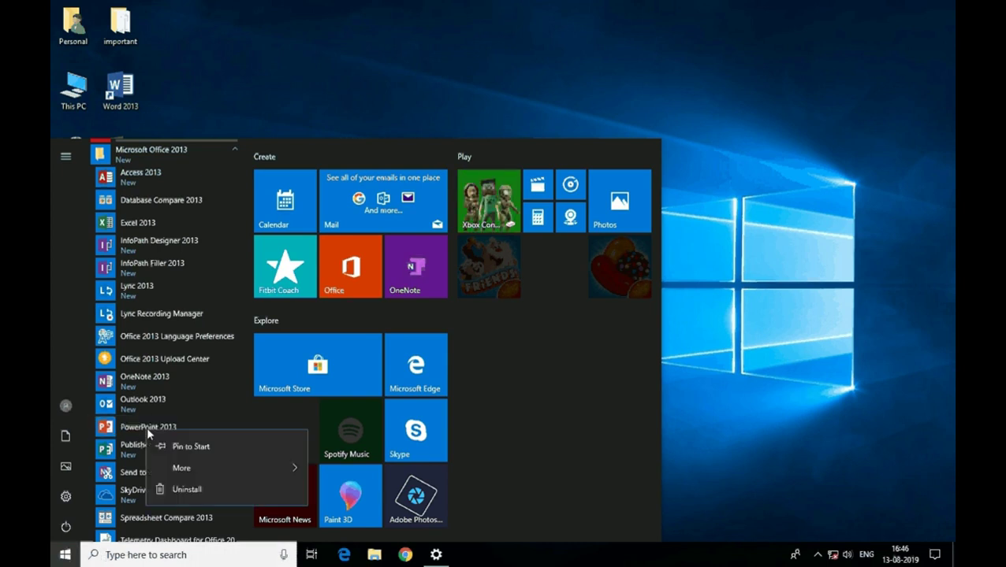
mouse_move(225, 469)
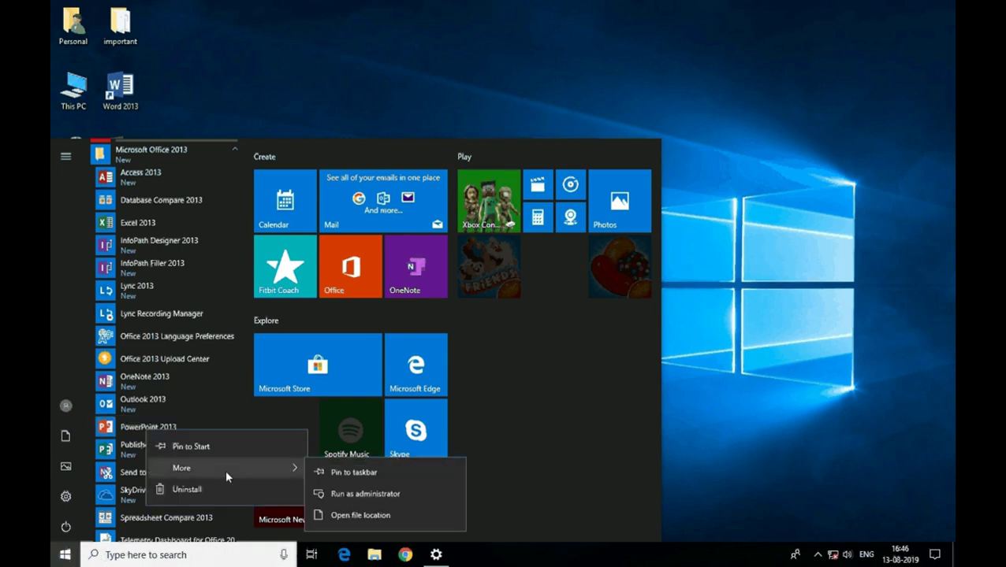
click(354, 519)
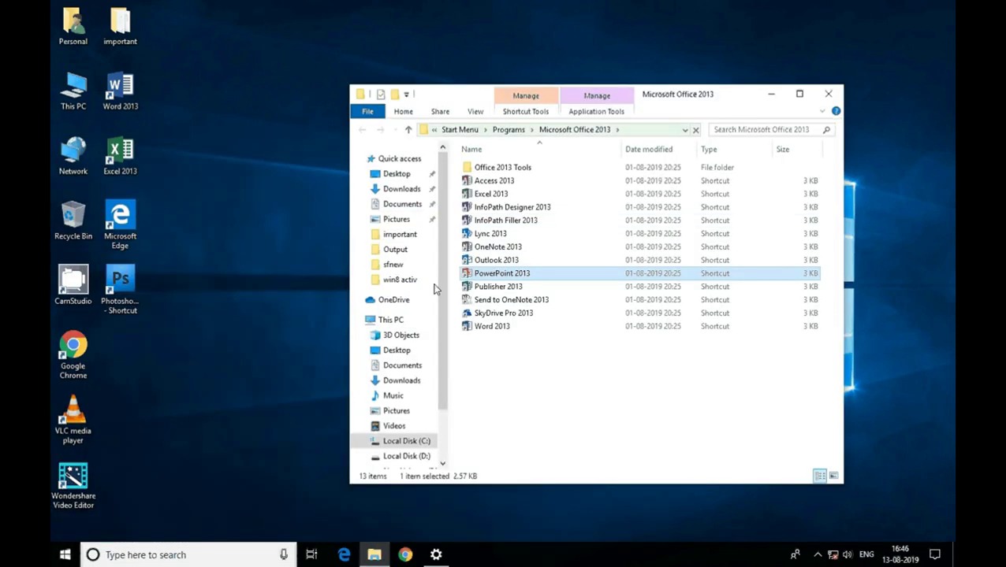
- Send the PowerPoint 2013 entry to the desktop as a shortcut and close the Microsoft Office 2013 folder window
right_click(498, 277)
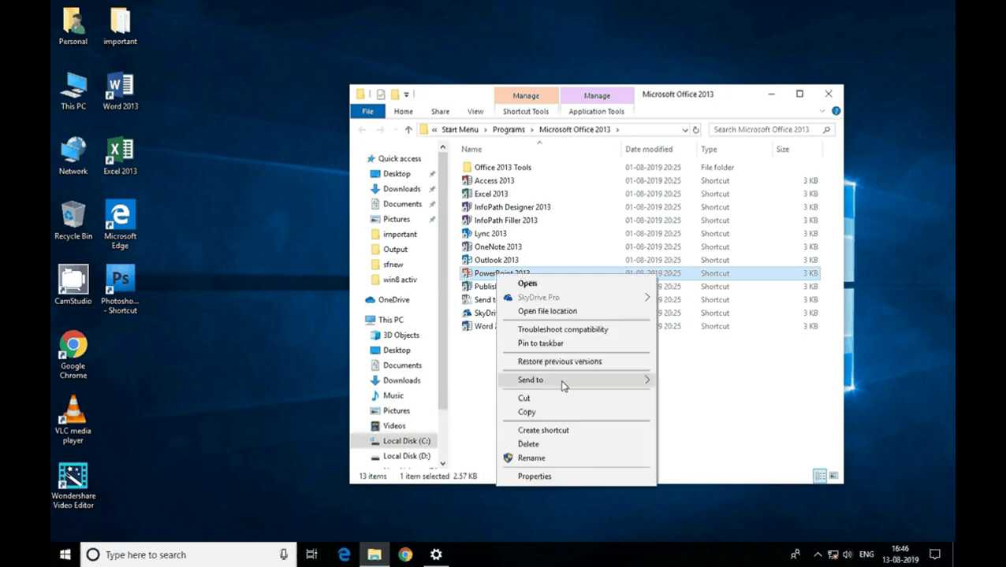
mouse_move(563, 386)
click(697, 408)
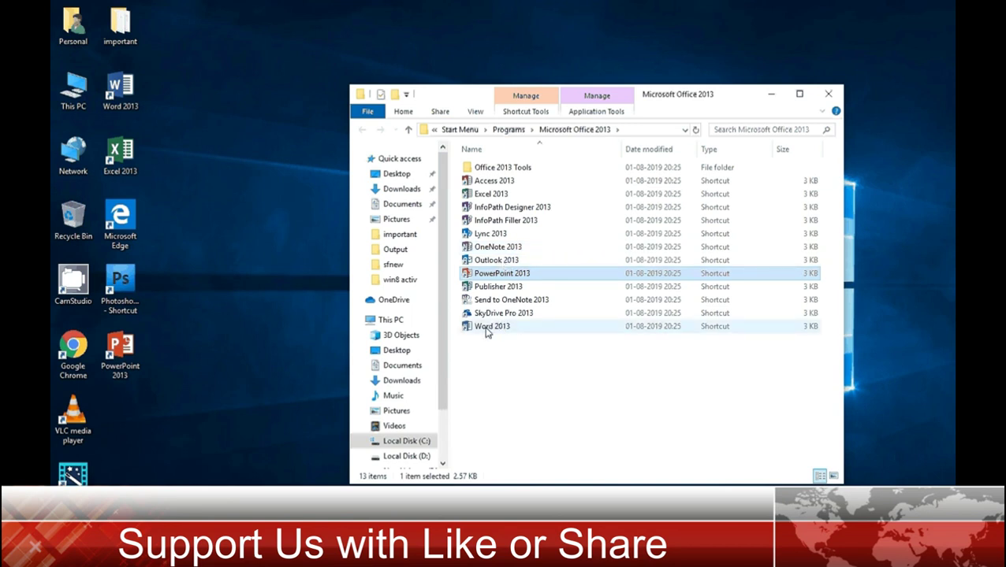
click(831, 94)
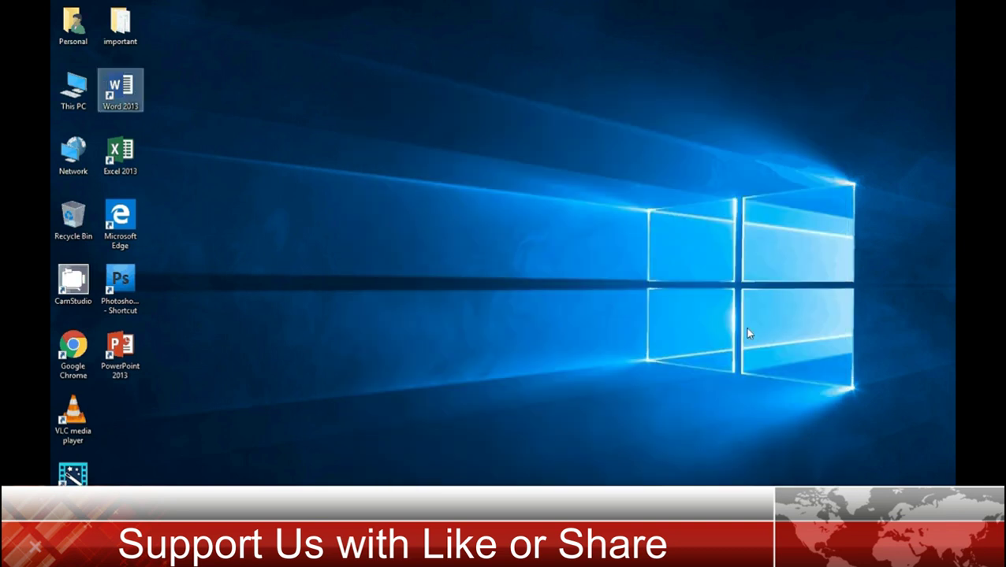